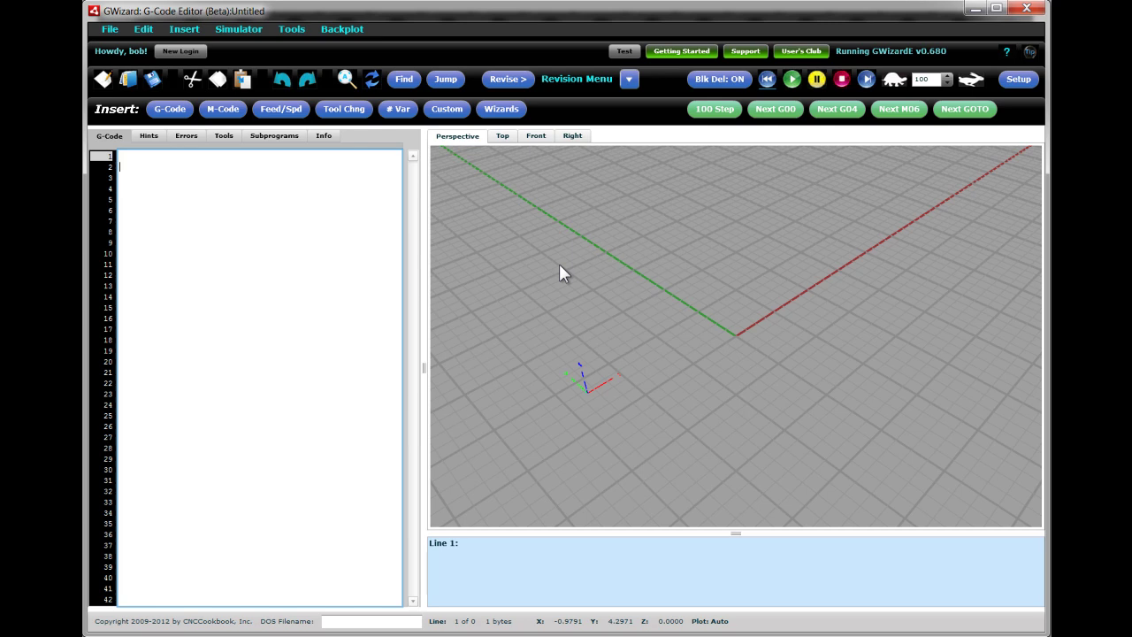
Step: Browse the File, Insert and Simulator menus in turn, ending on the Tools commands
{"action": "left_click", "coordinate": [111, 32]}
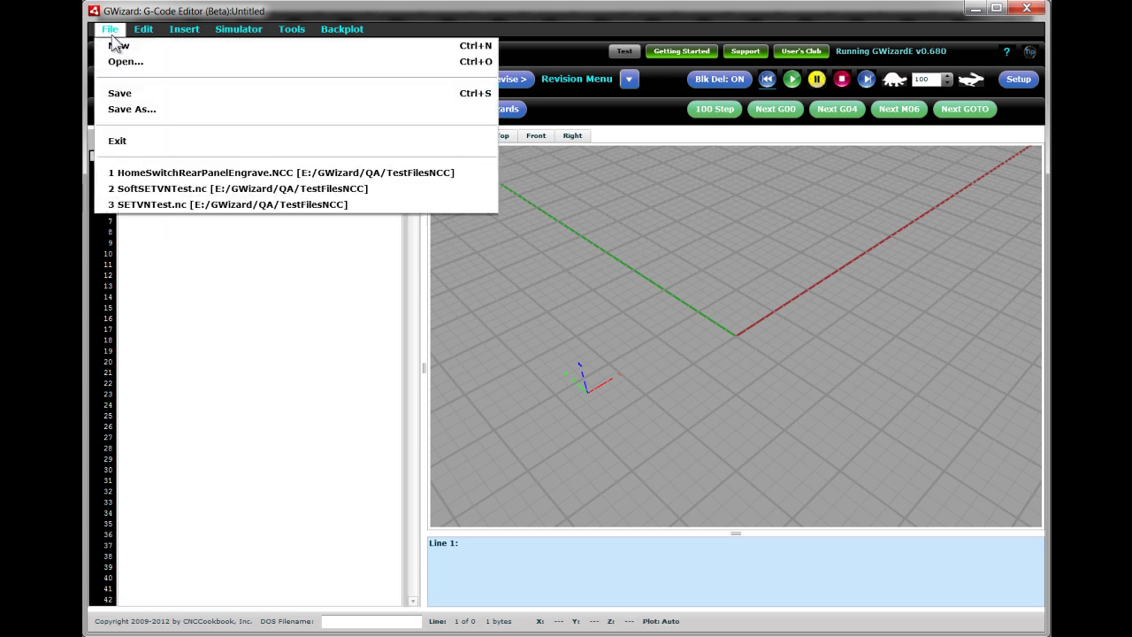
{"action": "left_click", "coordinate": [116, 45]}
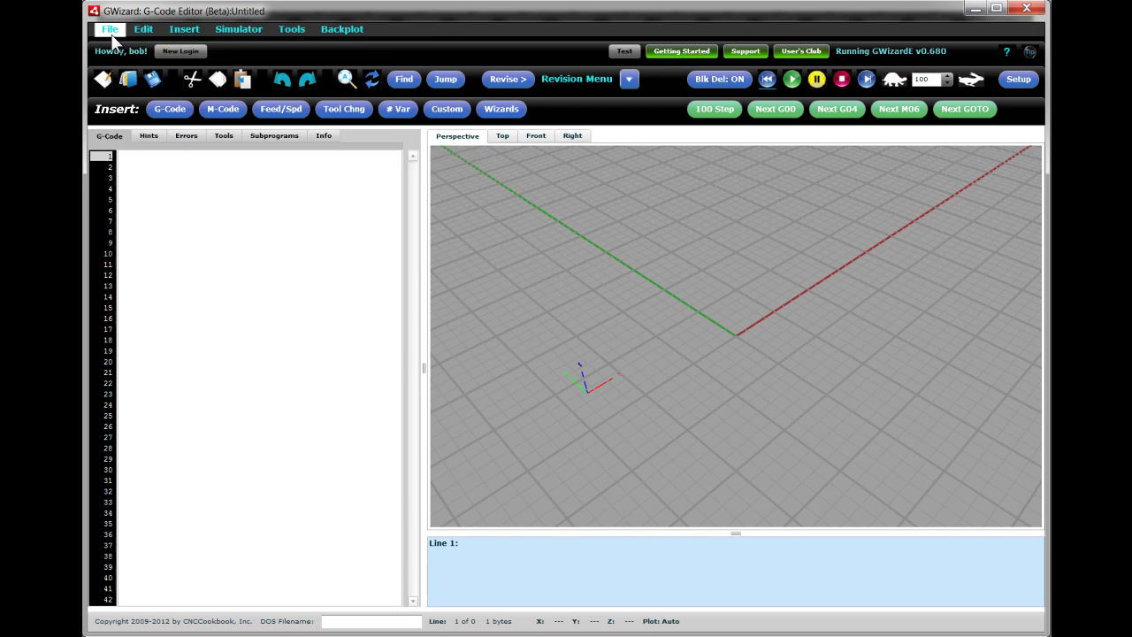
{"action": "left_click", "coordinate": [175, 36]}
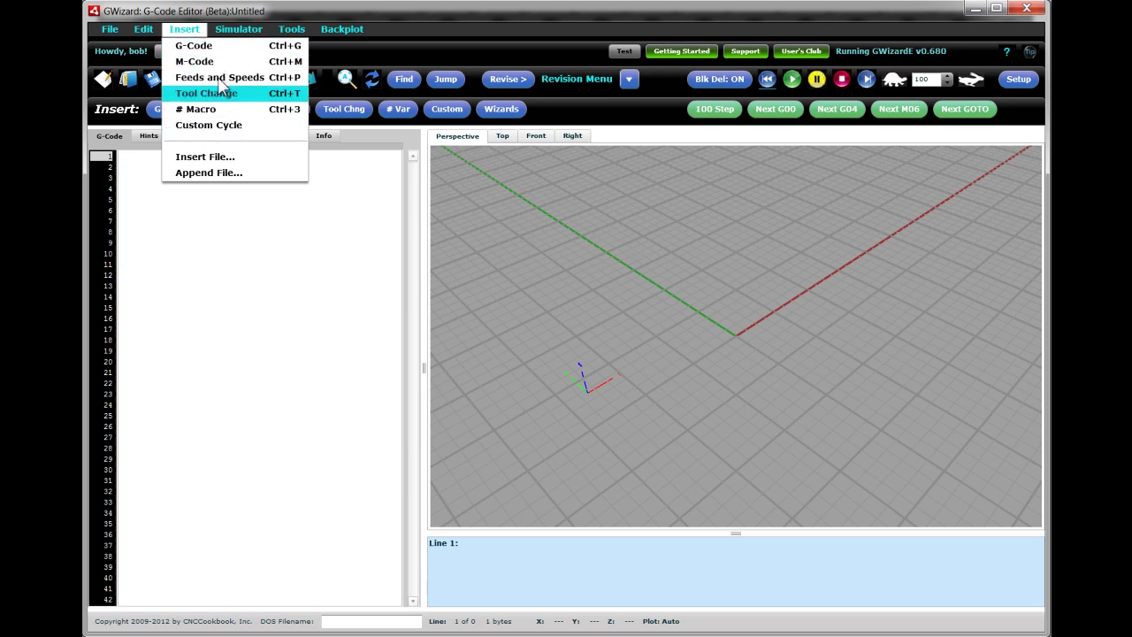
{"action": "left_click", "coordinate": [237, 31]}
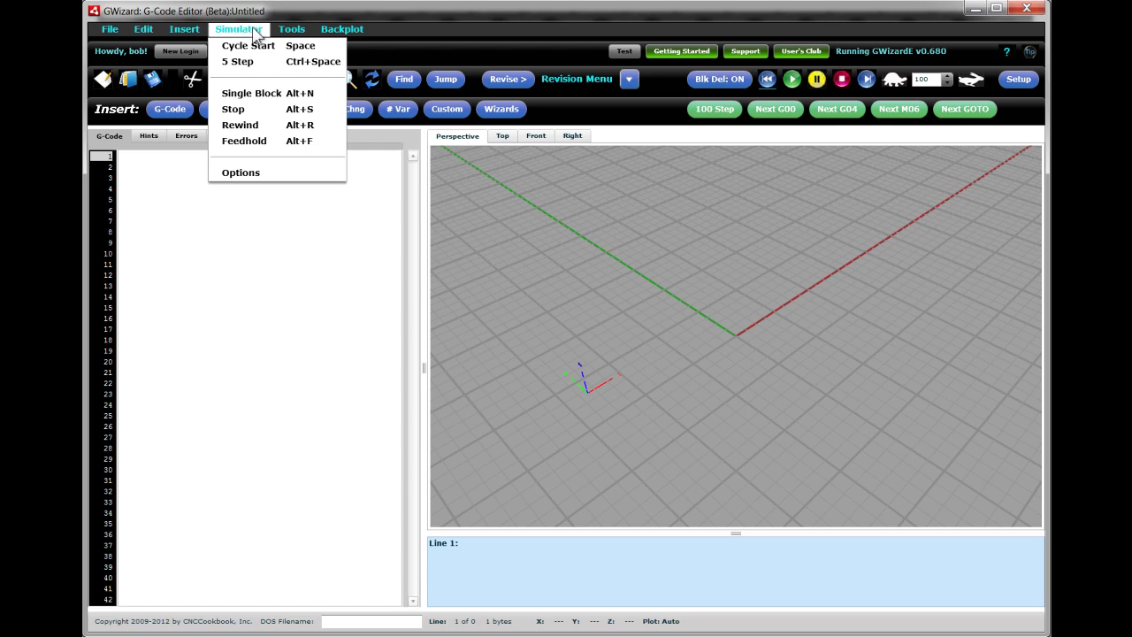
{"action": "mouse_move", "coordinate": [292, 30]}
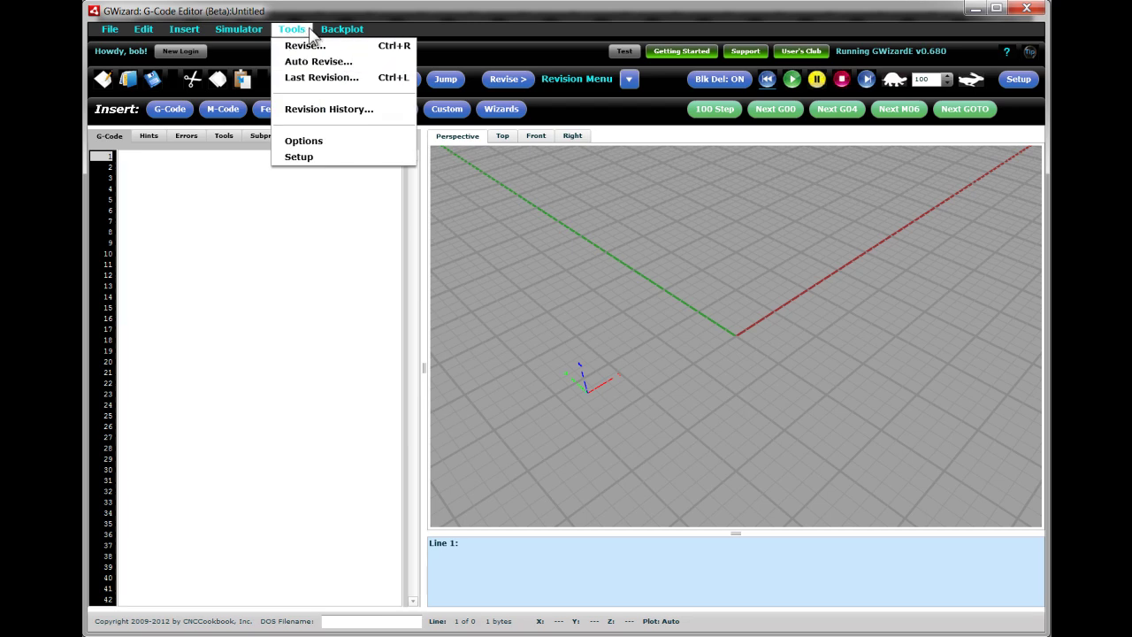
Step: Review the Tools > Revise block functions and cancel without applying any
{"action": "left_click", "coordinate": [308, 46]}
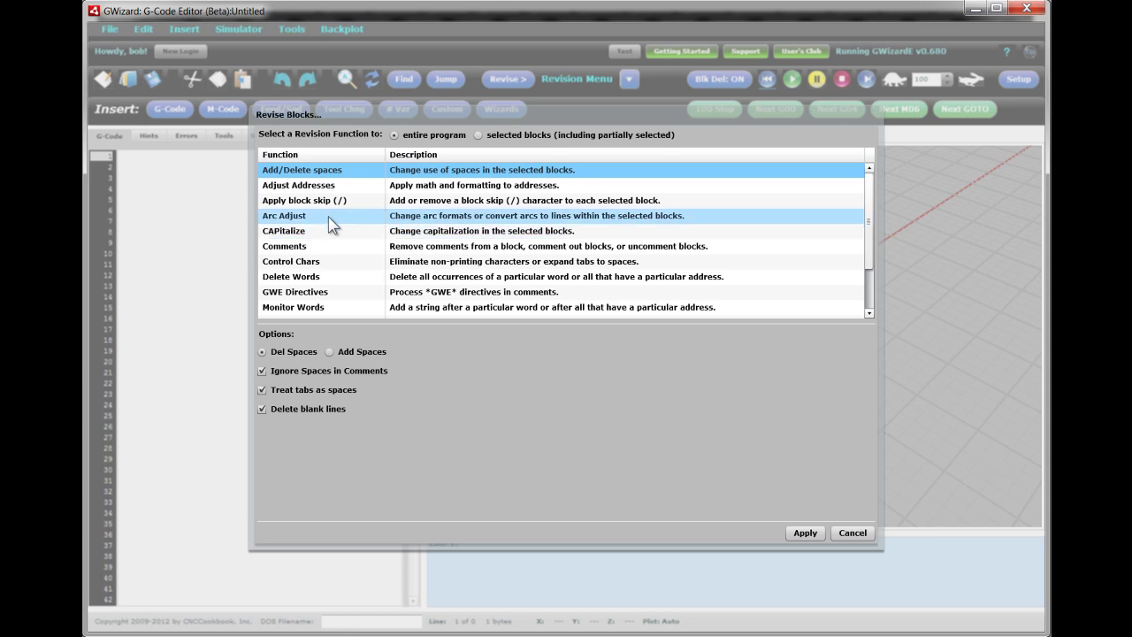
{"action": "mouse_move", "coordinate": [872, 252]}
{"action": "left_mouse_down"}
{"action": "mouse_move", "coordinate": [870, 286]}
{"action": "mouse_move", "coordinate": [868, 235]}
{"action": "left_mouse_up"}
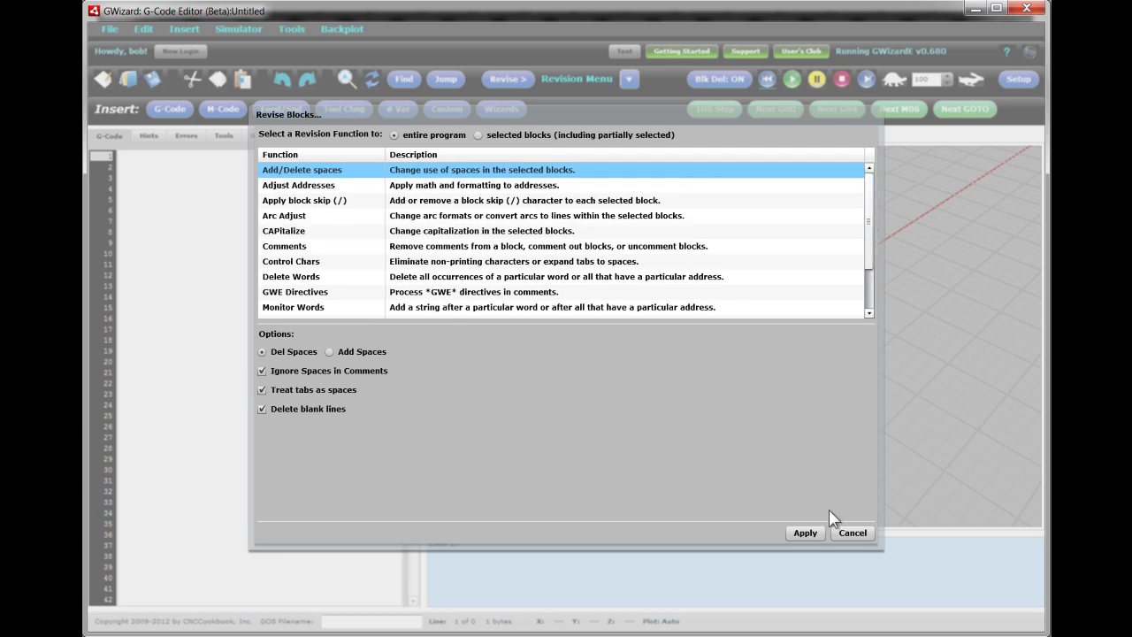
{"action": "left_click", "coordinate": [853, 533]}
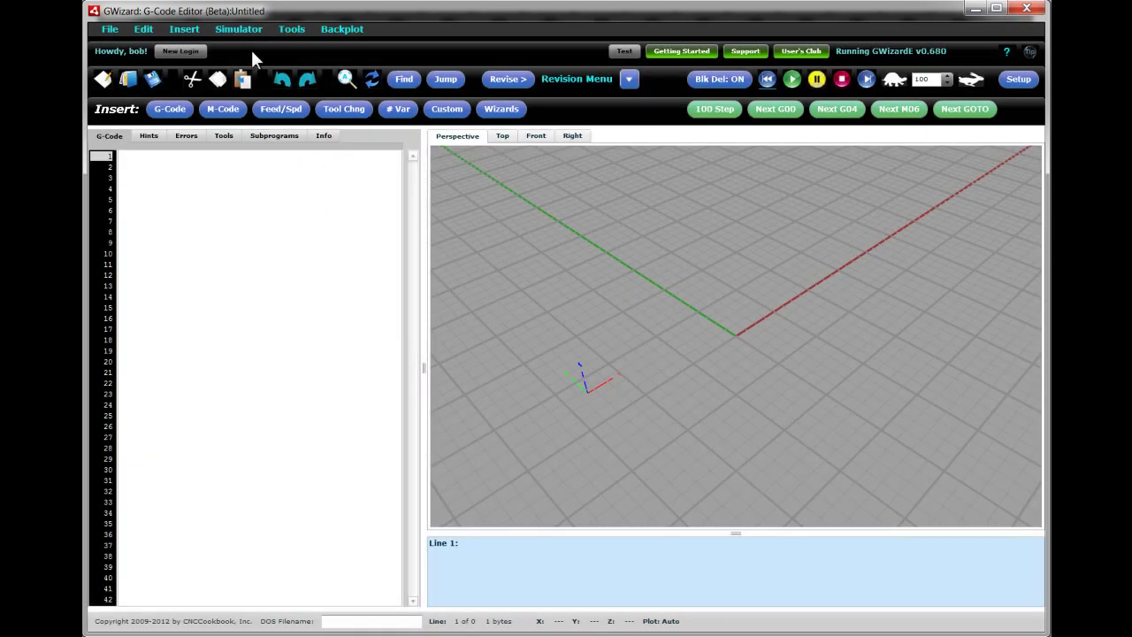
{"action": "left_click", "coordinate": [332, 34]}
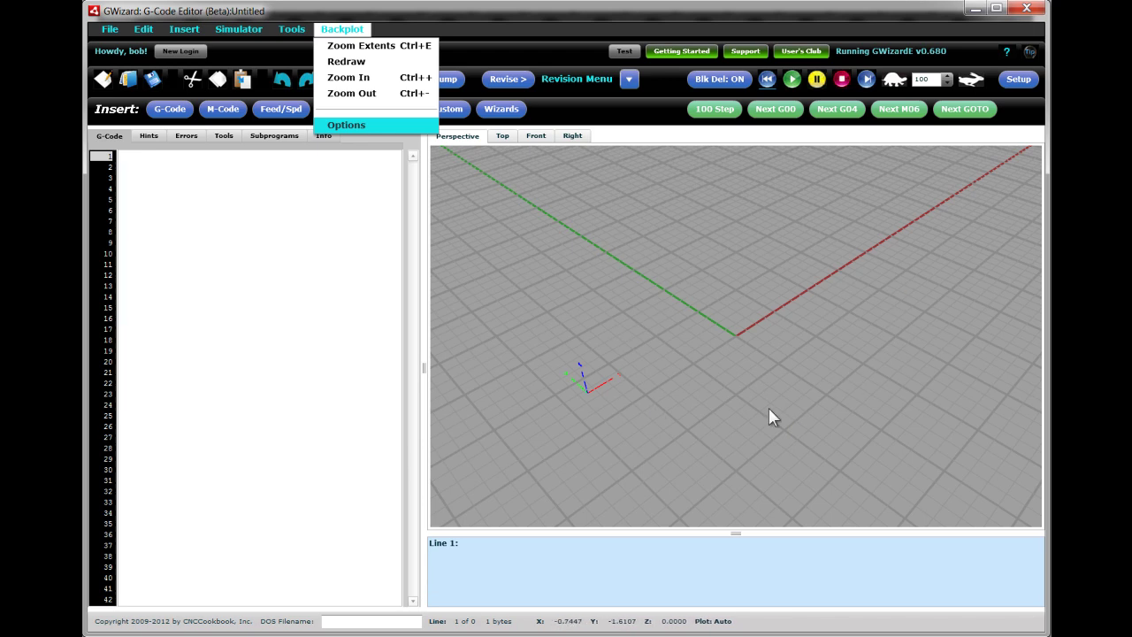
Step: Close the Backplot menu, leaving the empty program and blank 3D view
{"action": "left_click", "coordinate": [444, 25]}
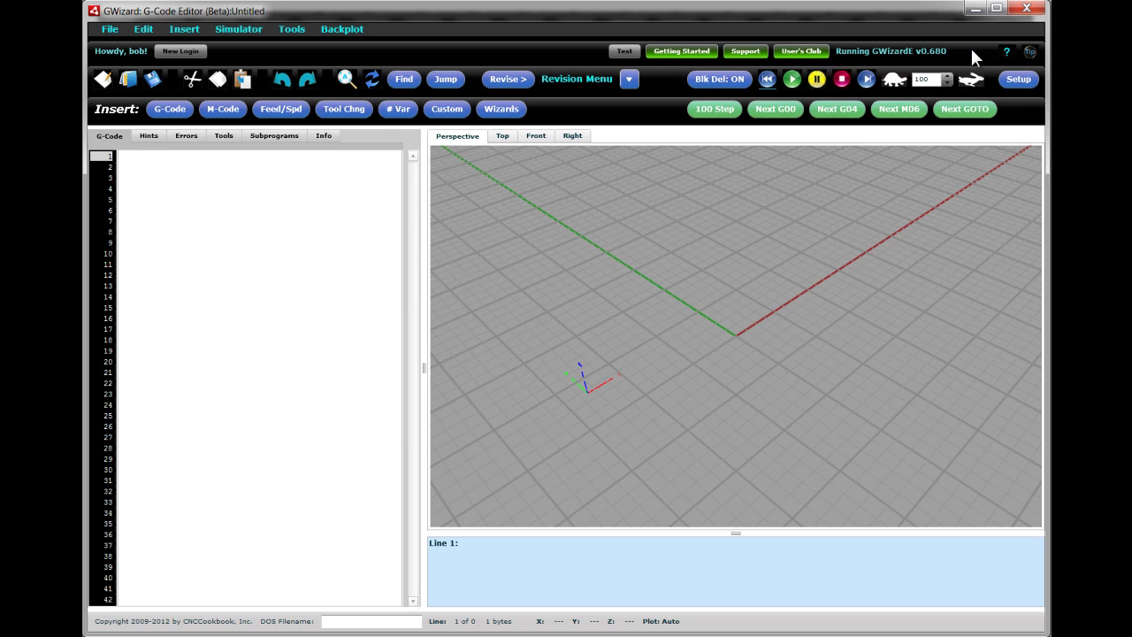
{"action": "left_click", "coordinate": [1029, 51]}
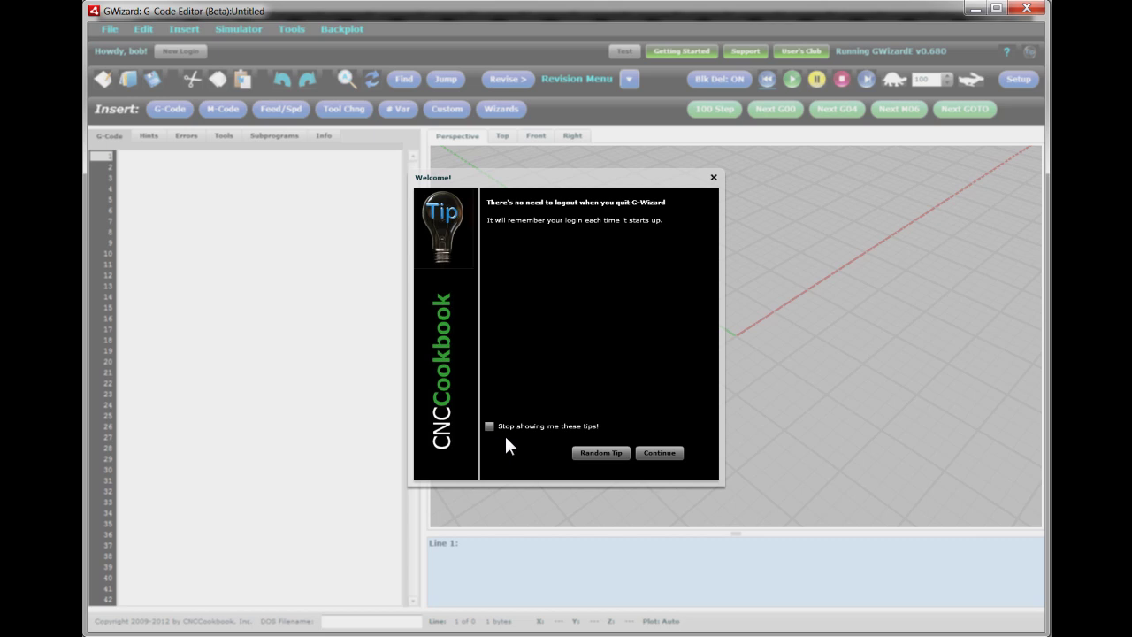
{"action": "left_click", "coordinate": [660, 452]}
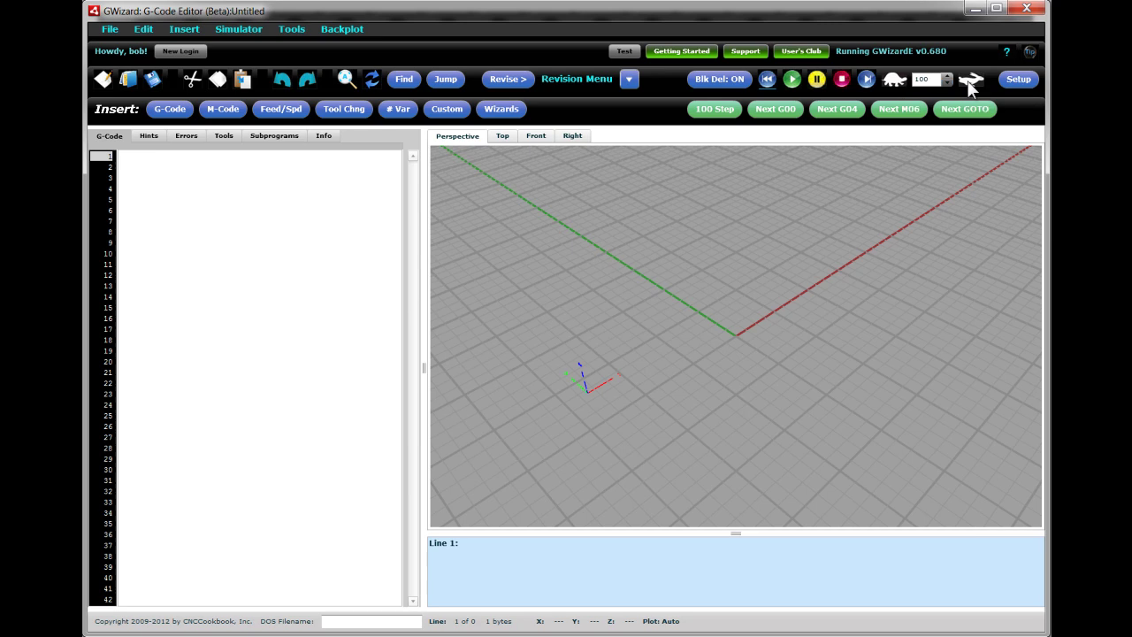
{"action": "left_click", "coordinate": [1018, 81]}
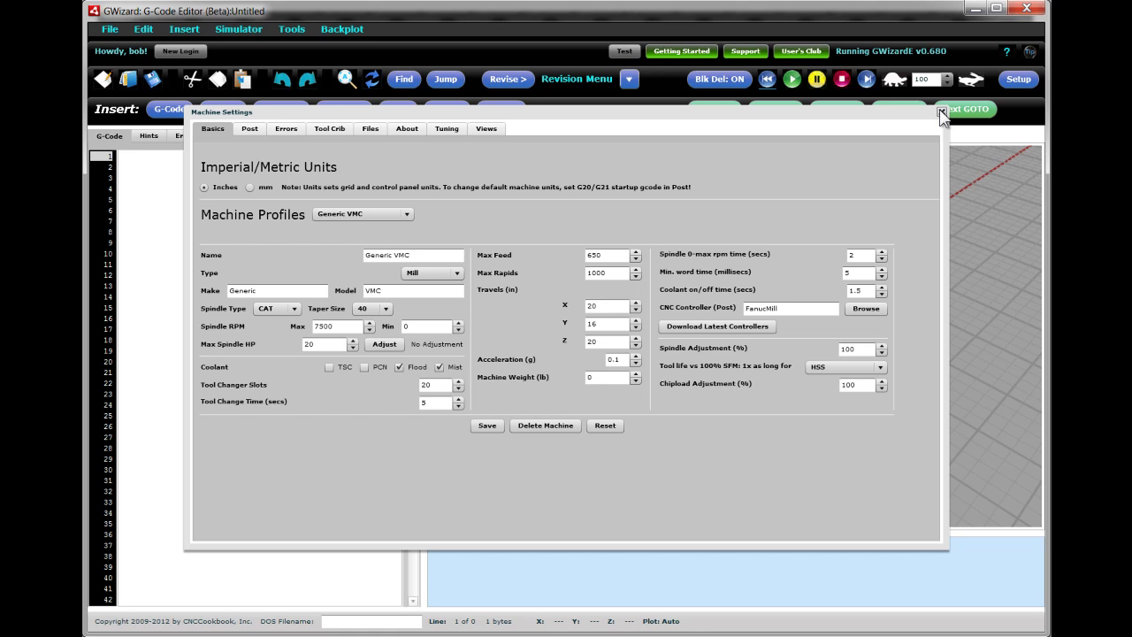
{"action": "left_click", "coordinate": [940, 112]}
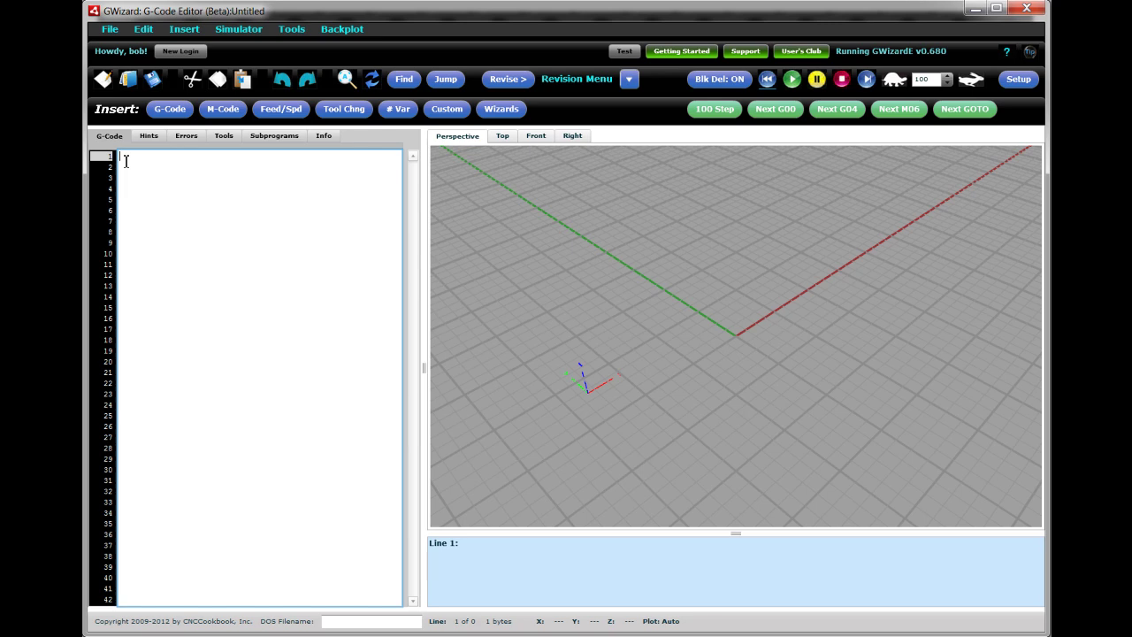
Step: Load HomeSwitchRearPanelEngrave.NCC from the File menu's recent programs
{"action": "left_click", "coordinate": [110, 29]}
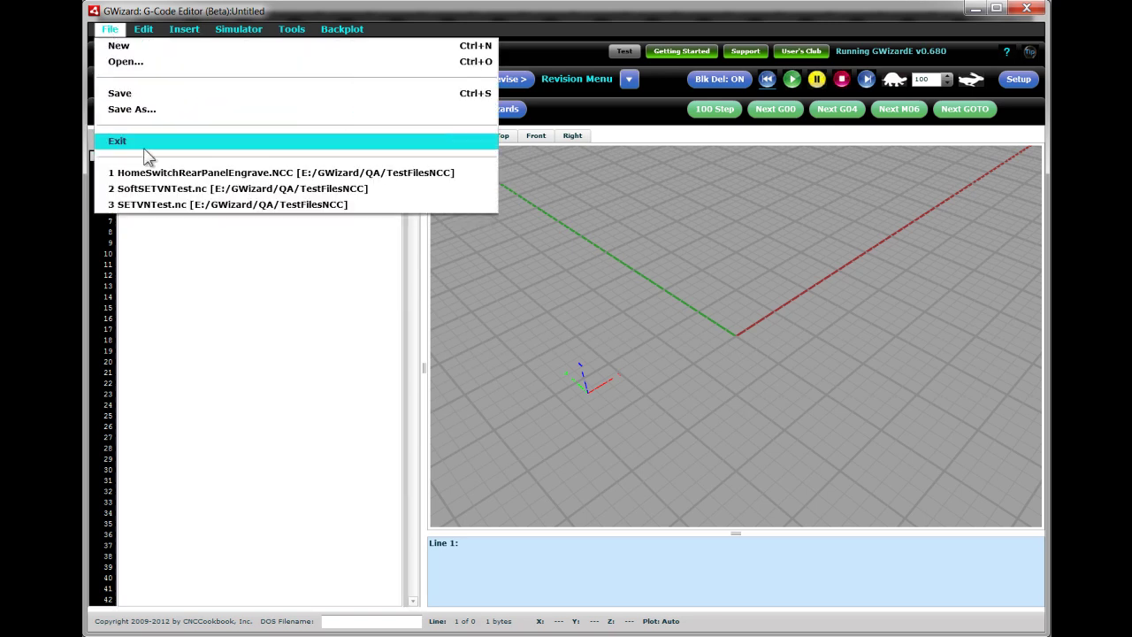
{"action": "left_click", "coordinate": [141, 172]}
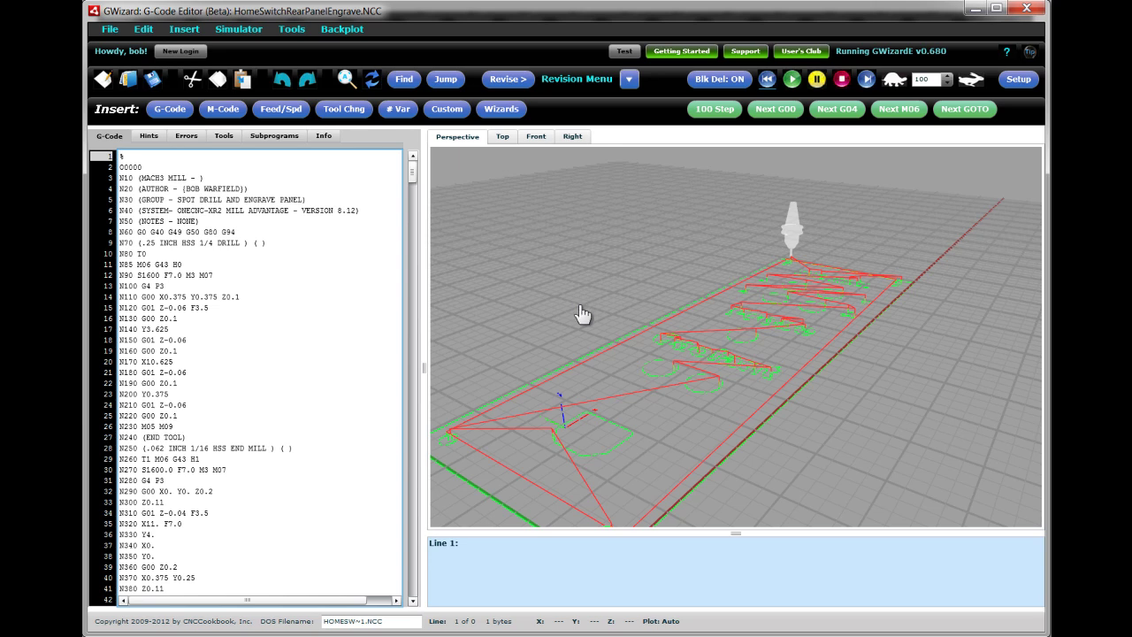
Step: Orbit and zoom the engraving backplot, then switch from Top to Perspective view
{"action": "mouse_move", "coordinate": [580, 314]}
{"action": "left_mouse_down"}
{"action": "mouse_move", "coordinate": [576, 340]}
{"action": "mouse_move", "coordinate": [659, 315]}
{"action": "mouse_move", "coordinate": [632, 324]}
{"action": "mouse_move", "coordinate": [566, 306]}
{"action": "left_mouse_up"}
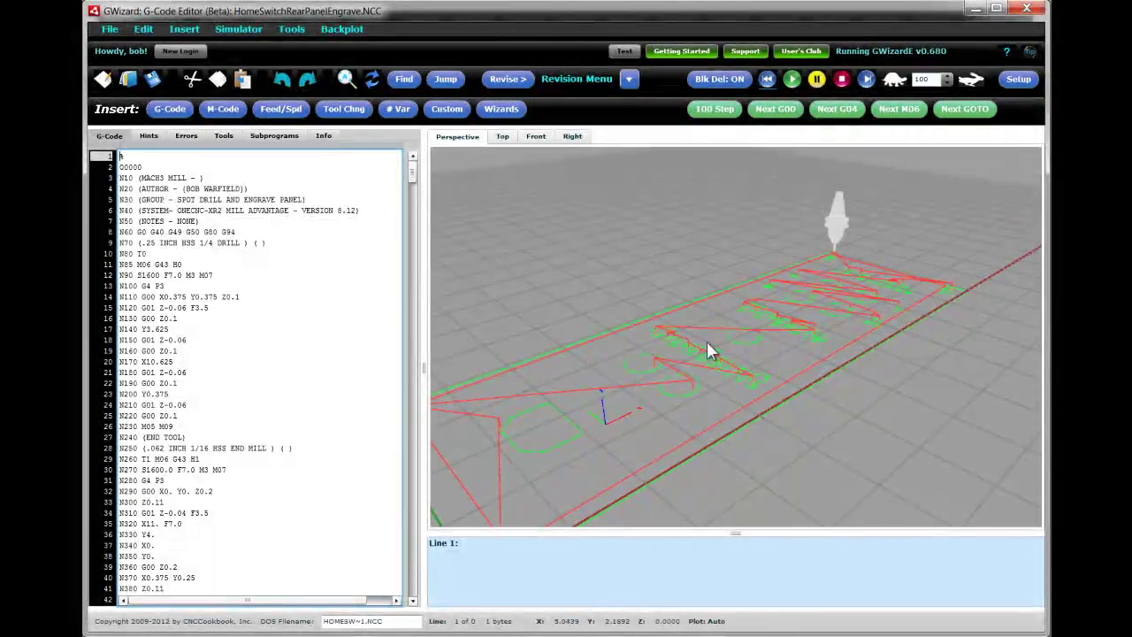
{"action": "scroll", "coordinate": [720, 348], "scroll_direction": "up", "scroll_amount": 2}
{"action": "scroll", "coordinate": [720, 351], "scroll_direction": "down", "scroll_amount": 2}
{"action": "scroll", "coordinate": [719, 349], "scroll_direction": "down", "scroll_amount": 2}
{"action": "scroll", "coordinate": [720, 349], "scroll_direction": "down", "scroll_amount": 2}
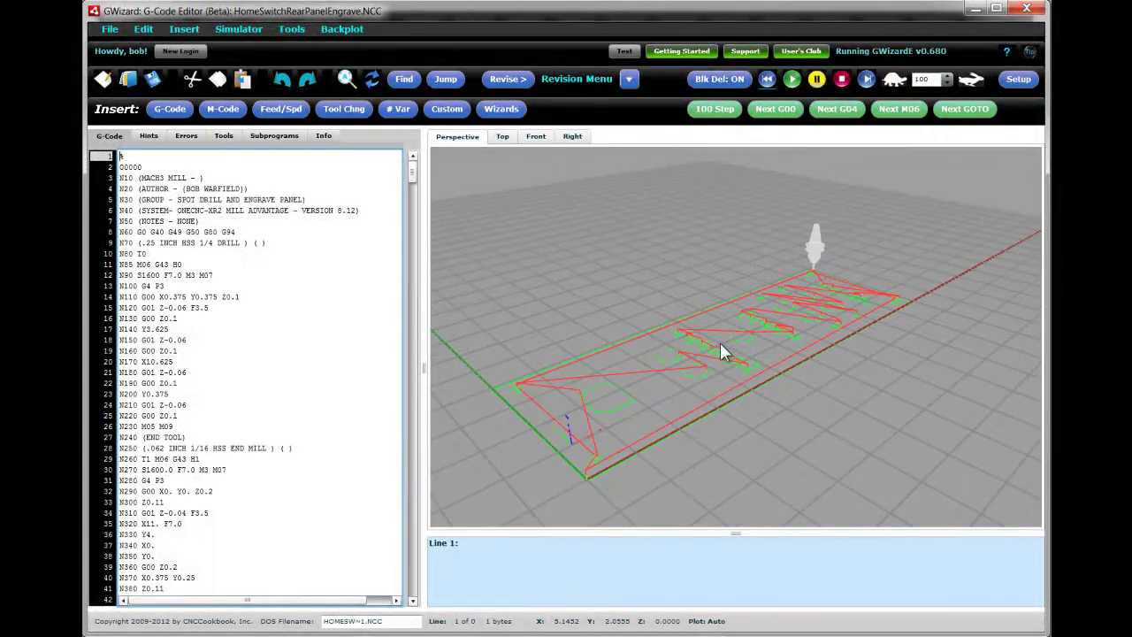
{"action": "scroll", "coordinate": [721, 347], "scroll_direction": "up", "scroll_amount": 2}
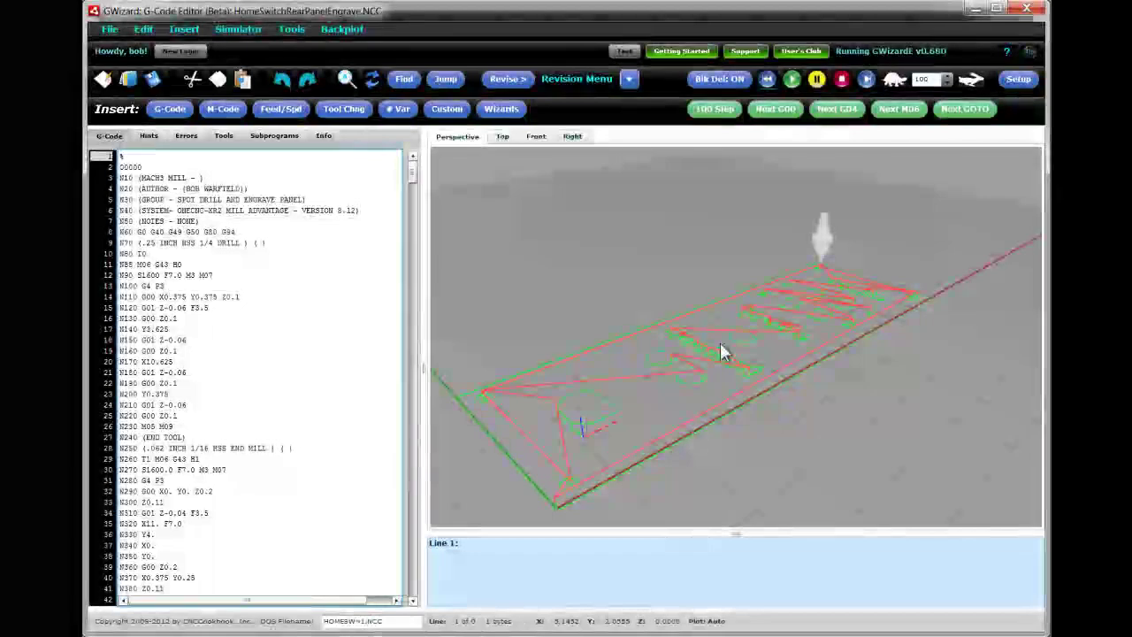
{"action": "scroll", "coordinate": [721, 347], "scroll_direction": "up", "scroll_amount": 2}
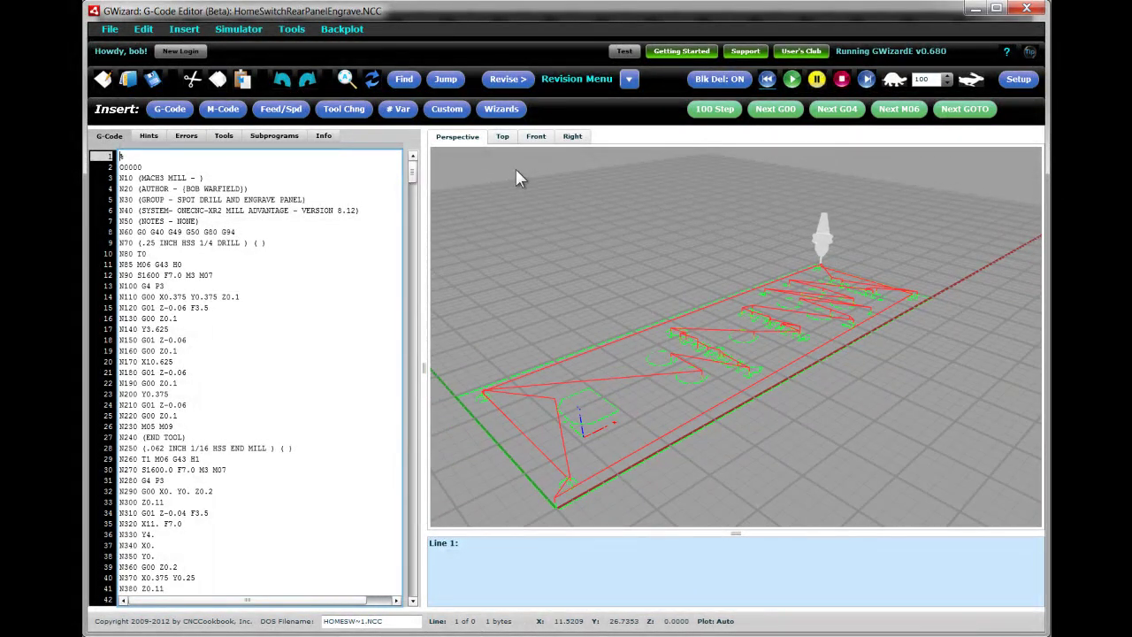
{"action": "left_click", "coordinate": [502, 139]}
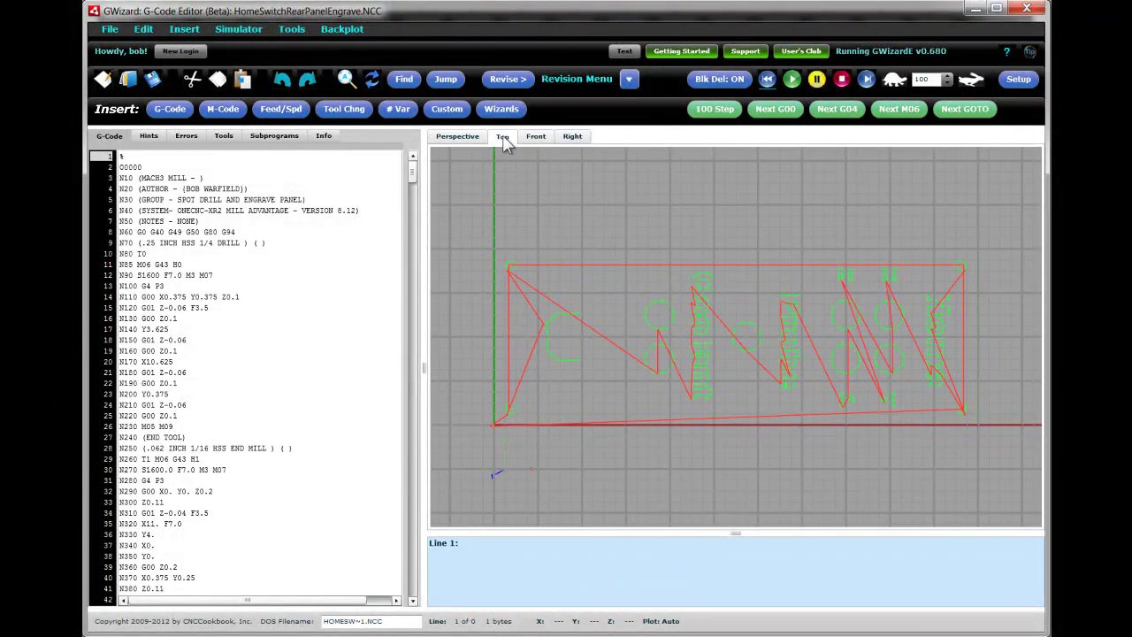
{"action": "left_click", "coordinate": [451, 140]}
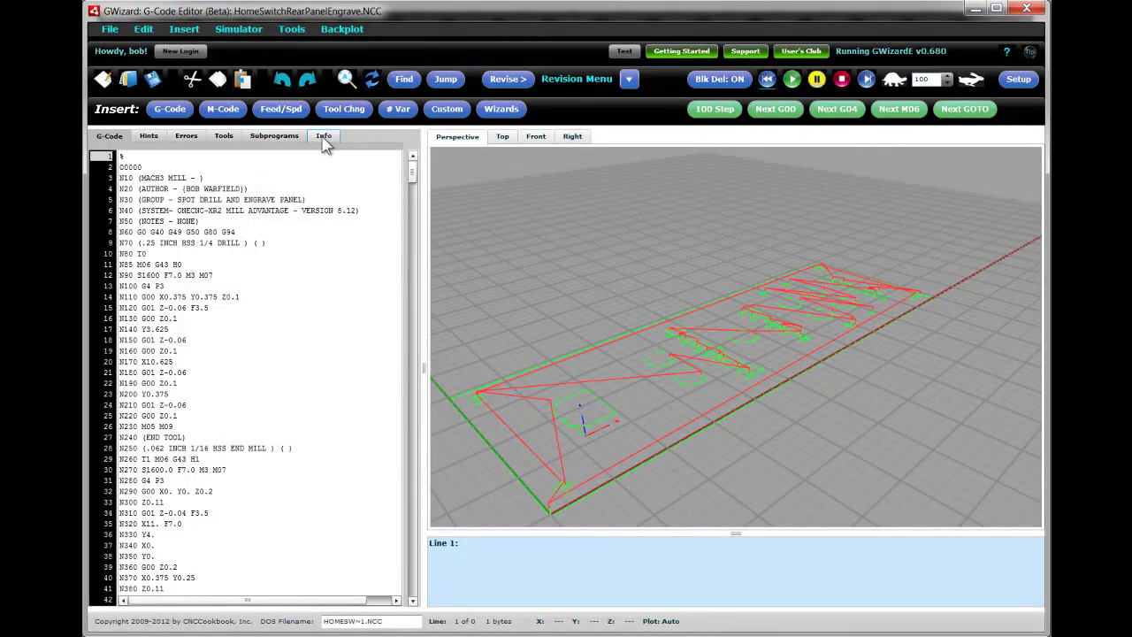
Step: Show the Hints tab's line-by-line explanations of the engraving code
{"action": "left_click", "coordinate": [150, 137]}
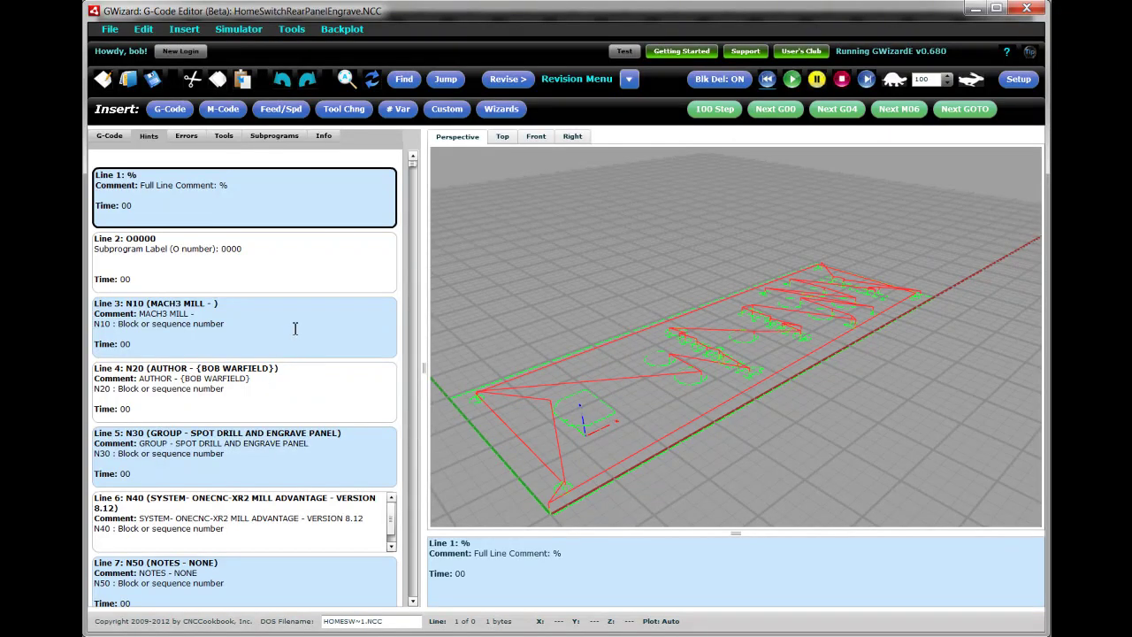
Step: Check Errors, toggle tool 1's toolpaths off and on under Tools, then list Subprograms
{"action": "left_click", "coordinate": [187, 138]}
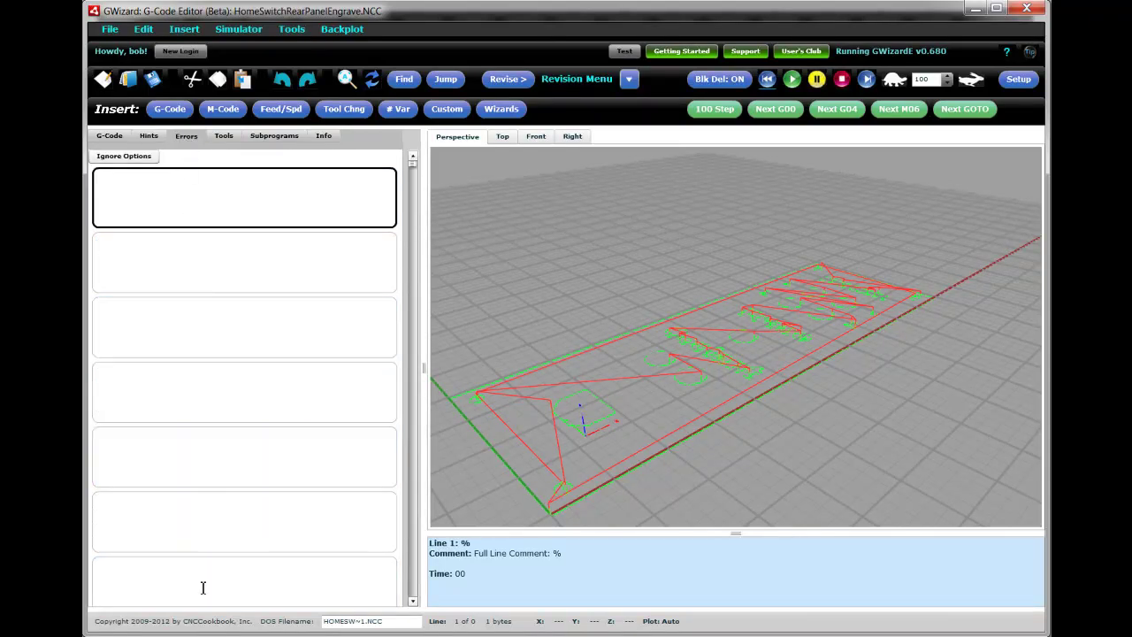
{"action": "left_click", "coordinate": [222, 139]}
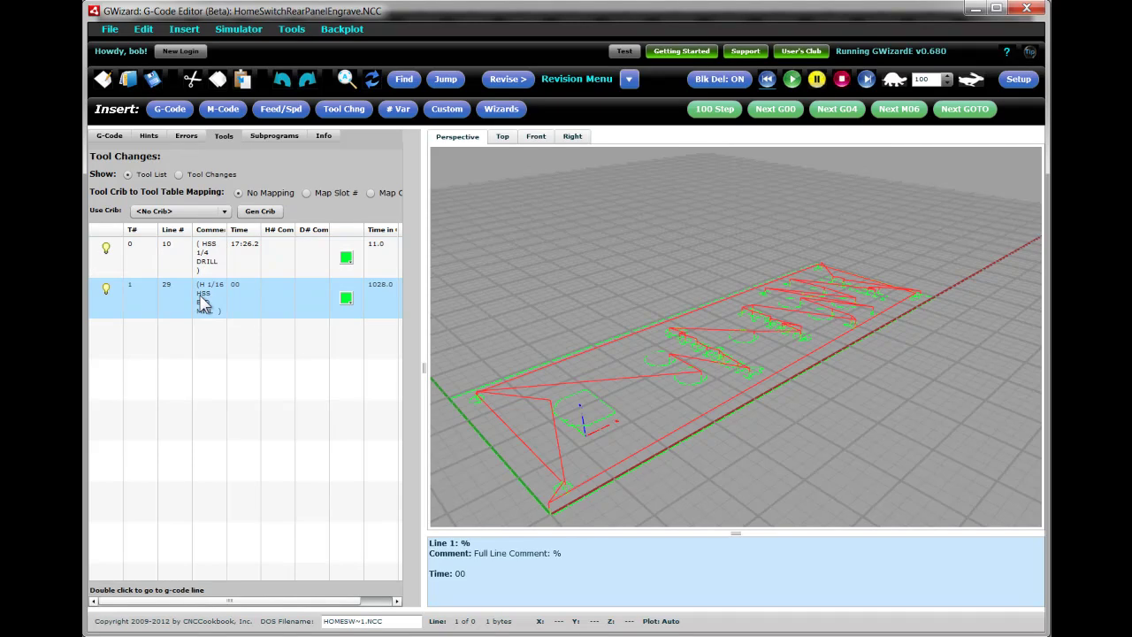
{"action": "left_click", "coordinate": [106, 289]}
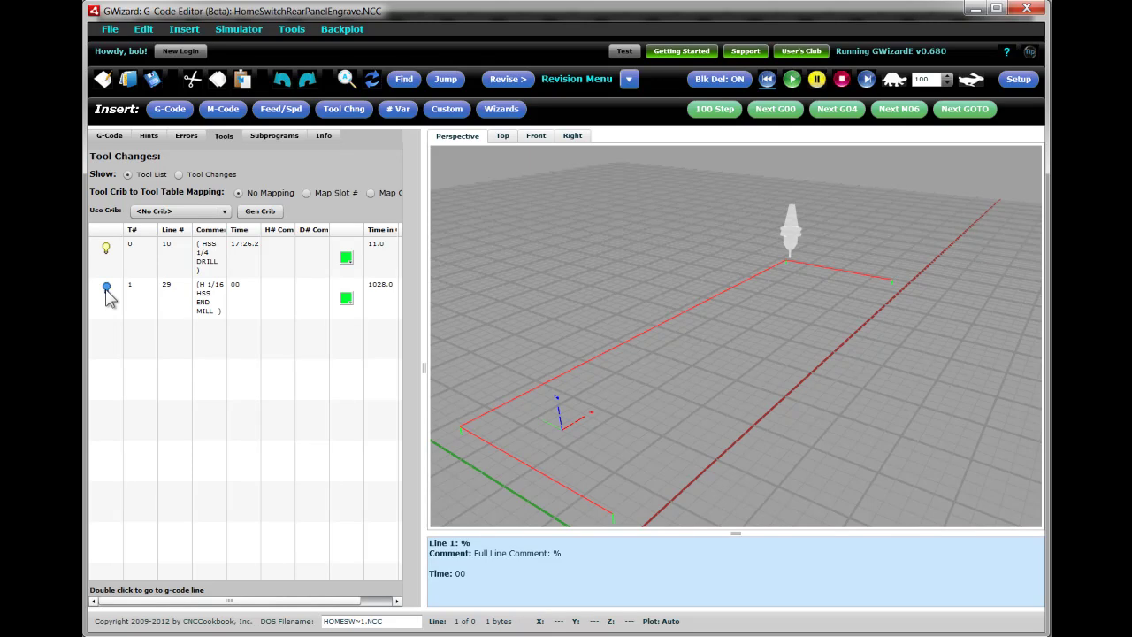
{"action": "left_click", "coordinate": [106, 290]}
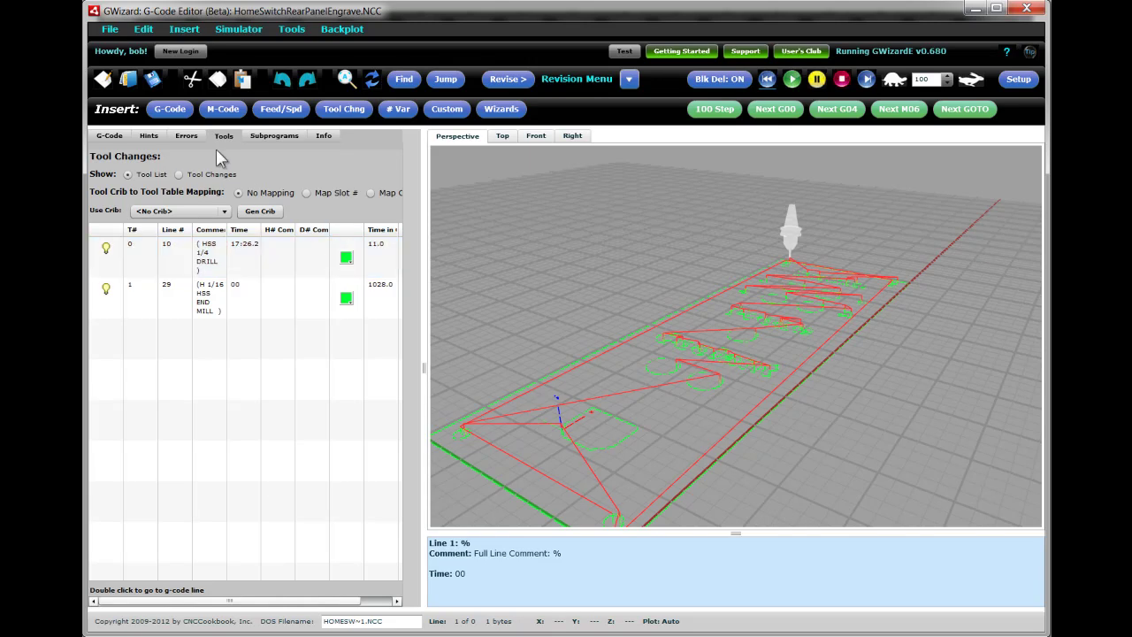
{"action": "left_click", "coordinate": [276, 139]}
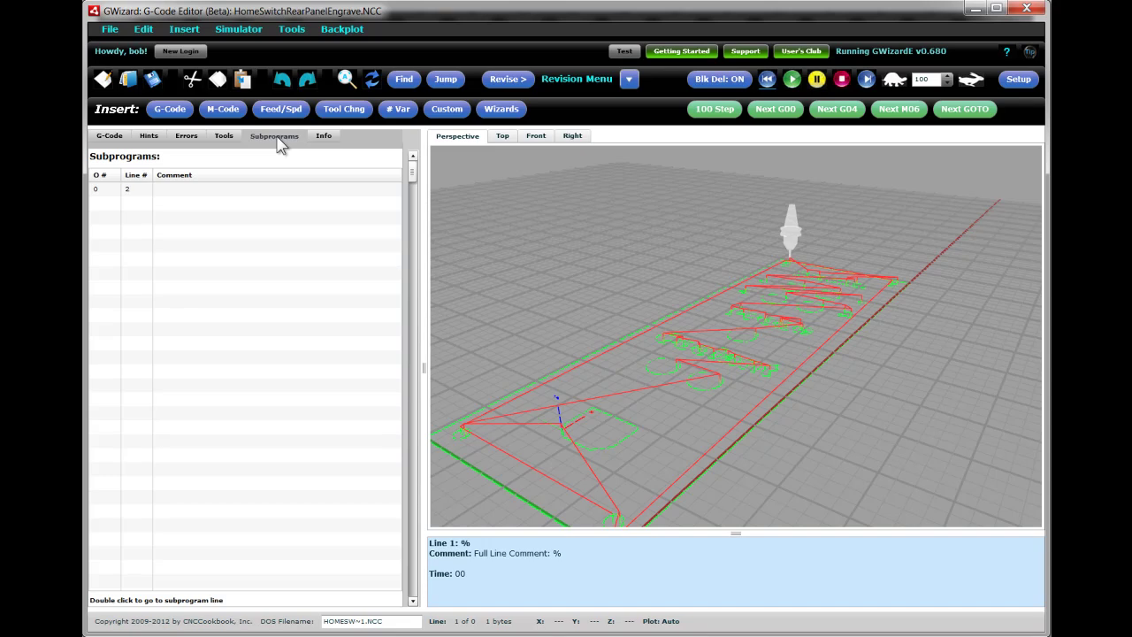
Step: Show the Info tab with line count, axis extents, feeds, speeds and run time
{"action": "left_click", "coordinate": [316, 135]}
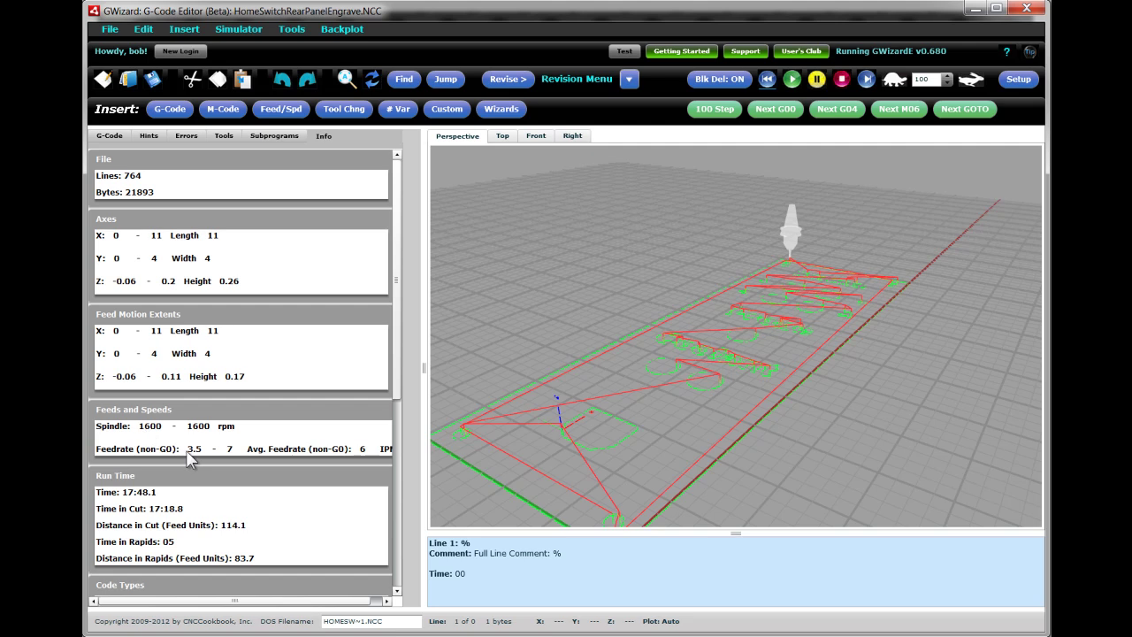
{"action": "scroll", "coordinate": [188, 455], "scroll_direction": "down", "scroll_amount": 1}
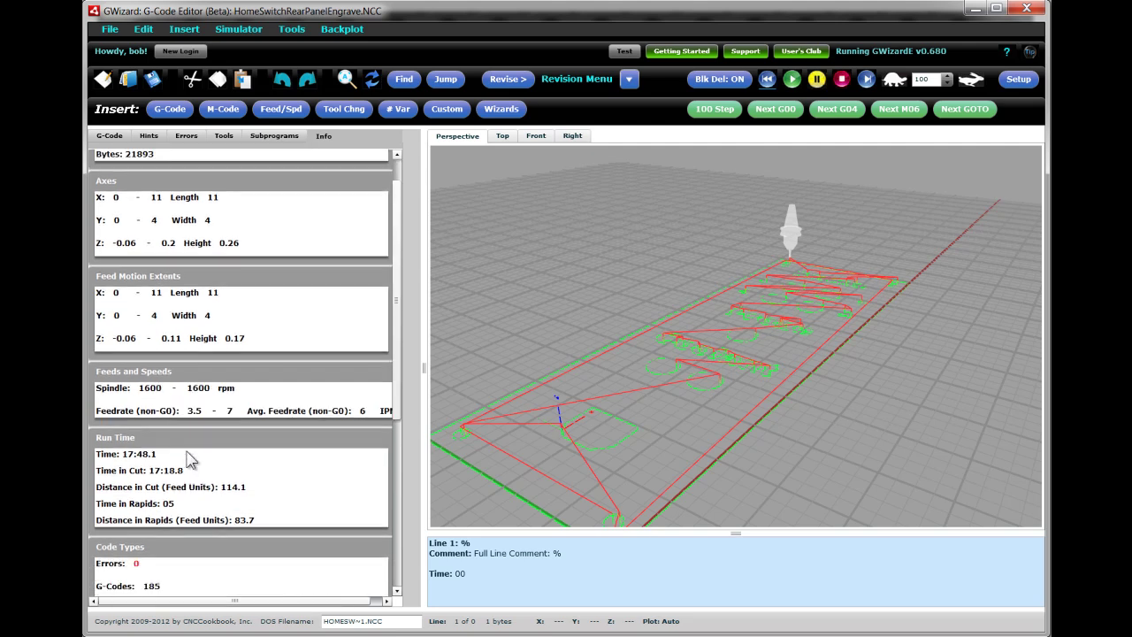
{"action": "scroll", "coordinate": [188, 456], "scroll_direction": "down", "scroll_amount": 1}
{"action": "scroll", "coordinate": [189, 455], "scroll_direction": "down", "scroll_amount": 1}
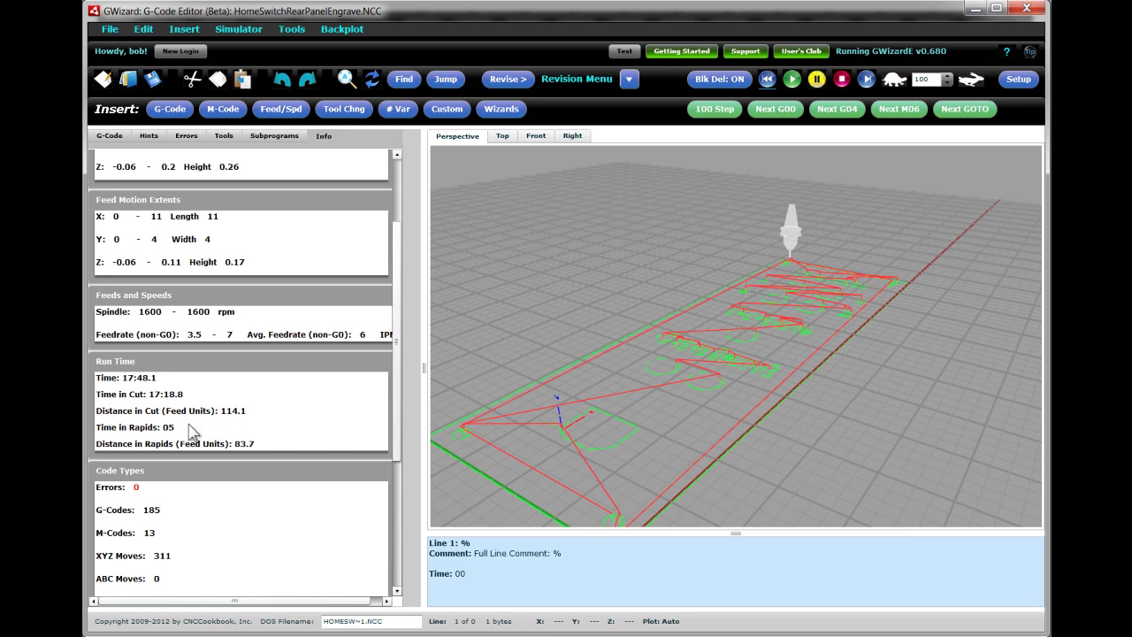
{"action": "scroll", "coordinate": [188, 424], "scroll_direction": "down", "scroll_amount": 1}
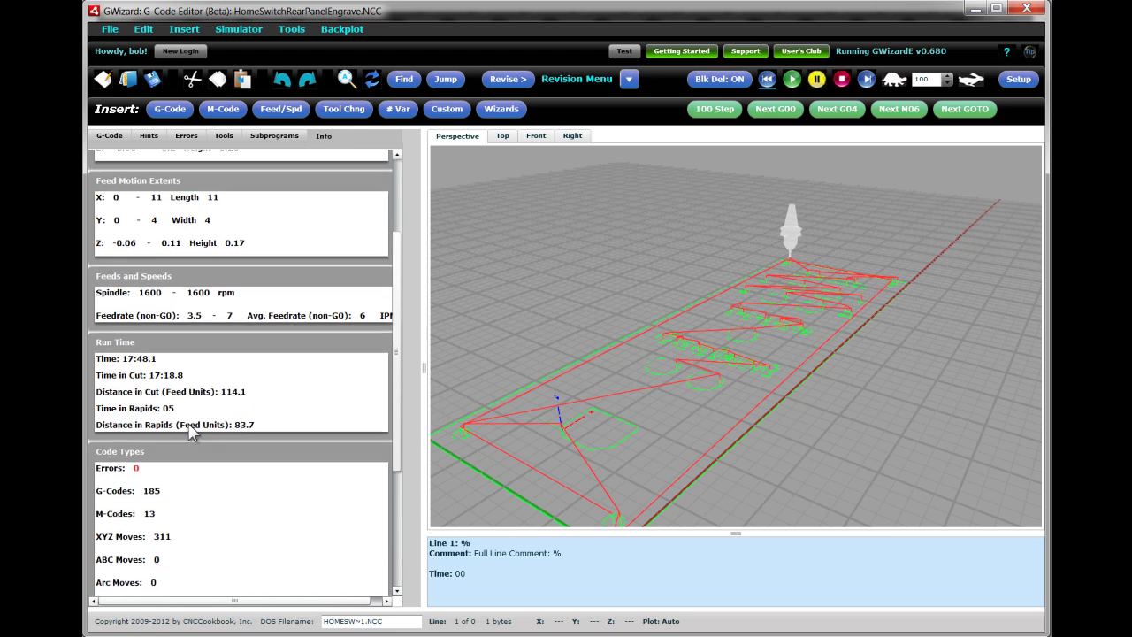
{"action": "scroll", "coordinate": [189, 423], "scroll_direction": "down", "scroll_amount": 1}
{"action": "scroll", "coordinate": [188, 423], "scroll_direction": "down", "scroll_amount": 2}
{"action": "scroll", "coordinate": [189, 423], "scroll_direction": "down", "scroll_amount": 1}
{"action": "scroll", "coordinate": [189, 423], "scroll_direction": "down", "scroll_amount": 1}
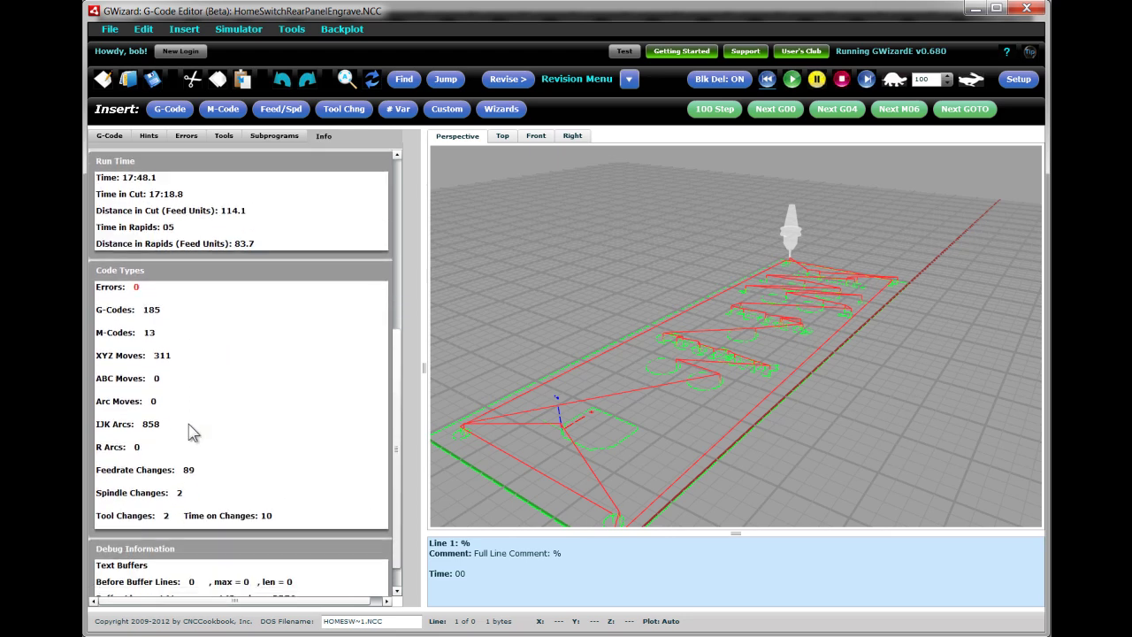
{"action": "scroll", "coordinate": [189, 424], "scroll_direction": "down", "scroll_amount": 1}
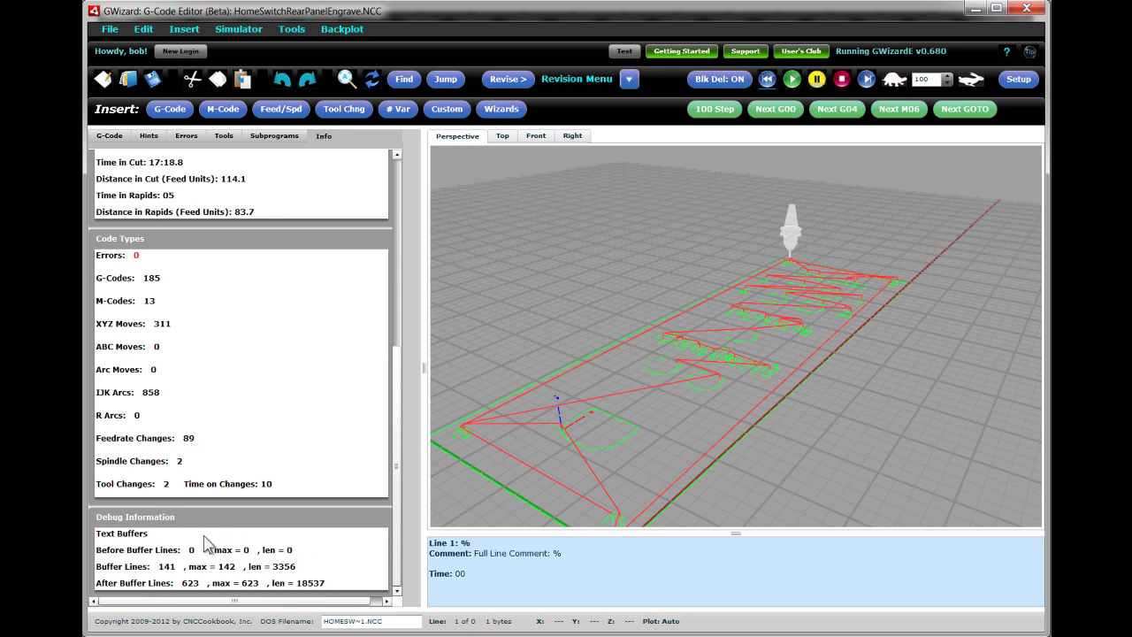
{"action": "scroll", "coordinate": [275, 422], "scroll_direction": "up", "scroll_amount": 3}
{"action": "scroll", "coordinate": [275, 422], "scroll_direction": "up", "scroll_amount": 2}
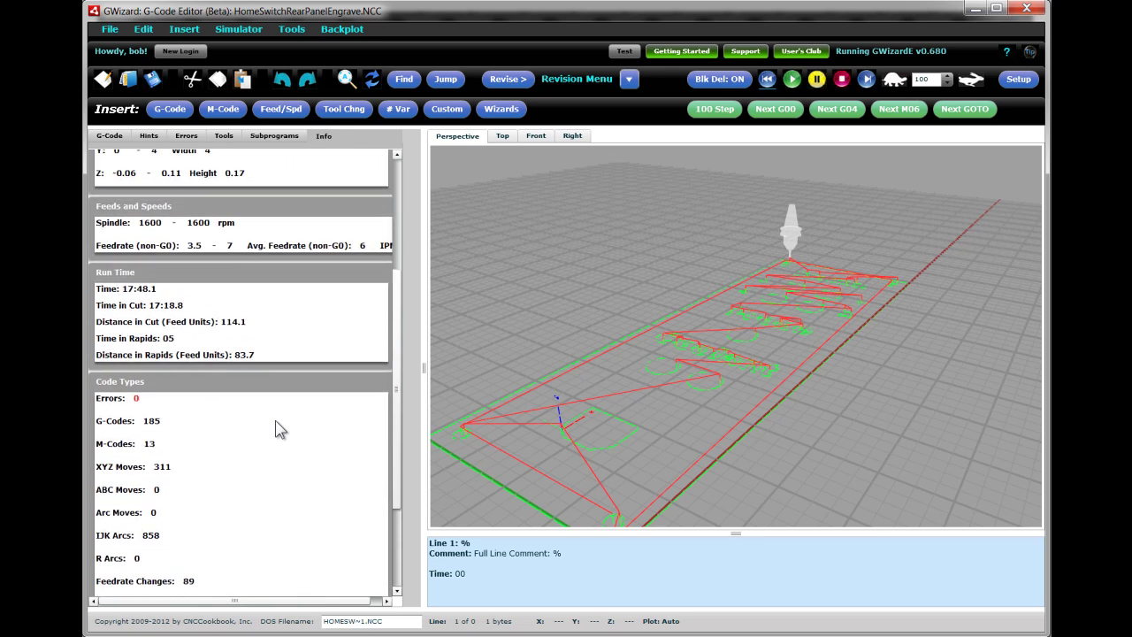
{"action": "scroll", "coordinate": [275, 422], "scroll_direction": "up", "scroll_amount": 4}
{"action": "scroll", "coordinate": [275, 422], "scroll_direction": "up", "scroll_amount": 4}
{"action": "scroll", "coordinate": [275, 422], "scroll_direction": "up", "scroll_amount": 2}
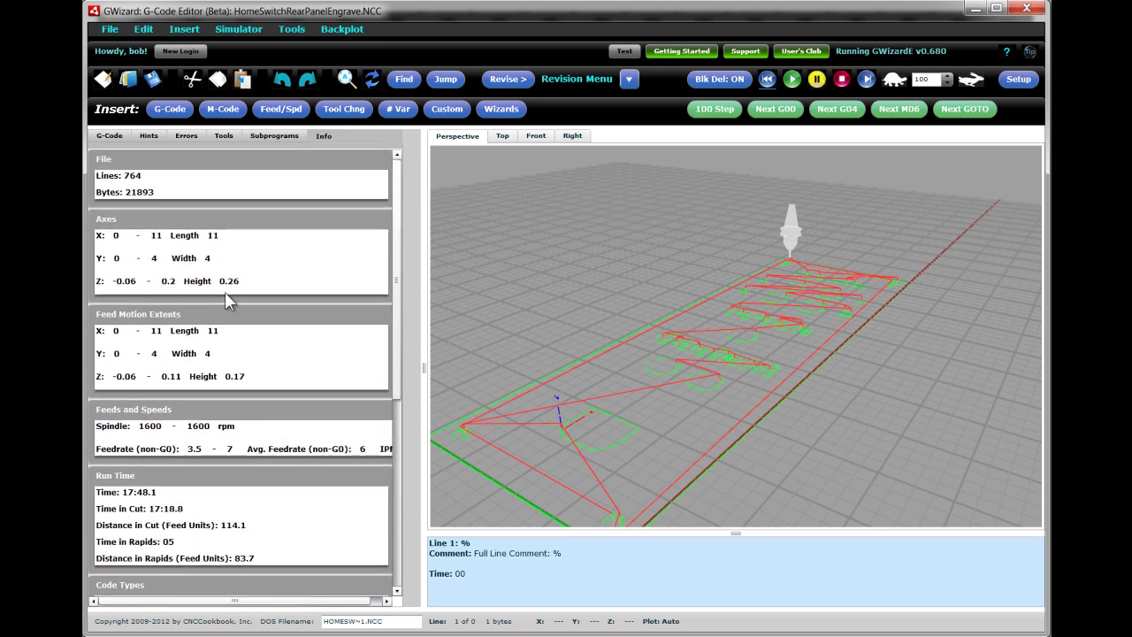
Step: Return to the G-Code listing and select the DOS filename HOMESW~1.NCC
{"action": "left_click", "coordinate": [110, 136]}
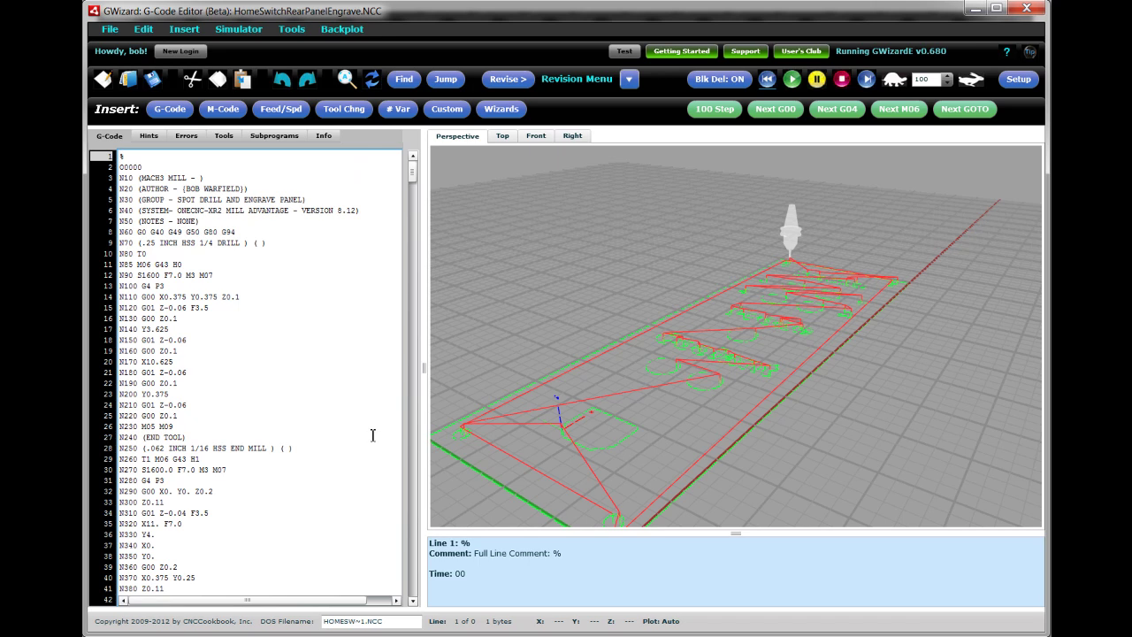
{"action": "mouse_move", "coordinate": [371, 620]}
{"action": "left_click_drag", "start_coordinate": [389, 622], "coordinate": [324, 622]}
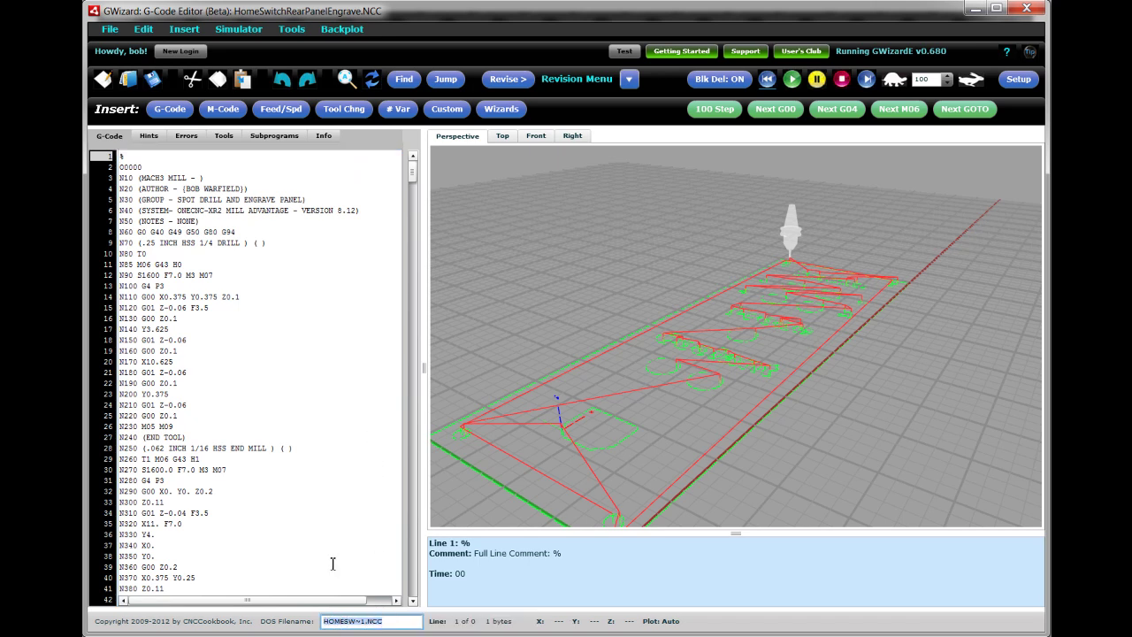
Step: Select line 30 (N270 S1600 F7.0 M3 M07) for its explanation and redraw the backplot
{"action": "left_click", "coordinate": [247, 466]}
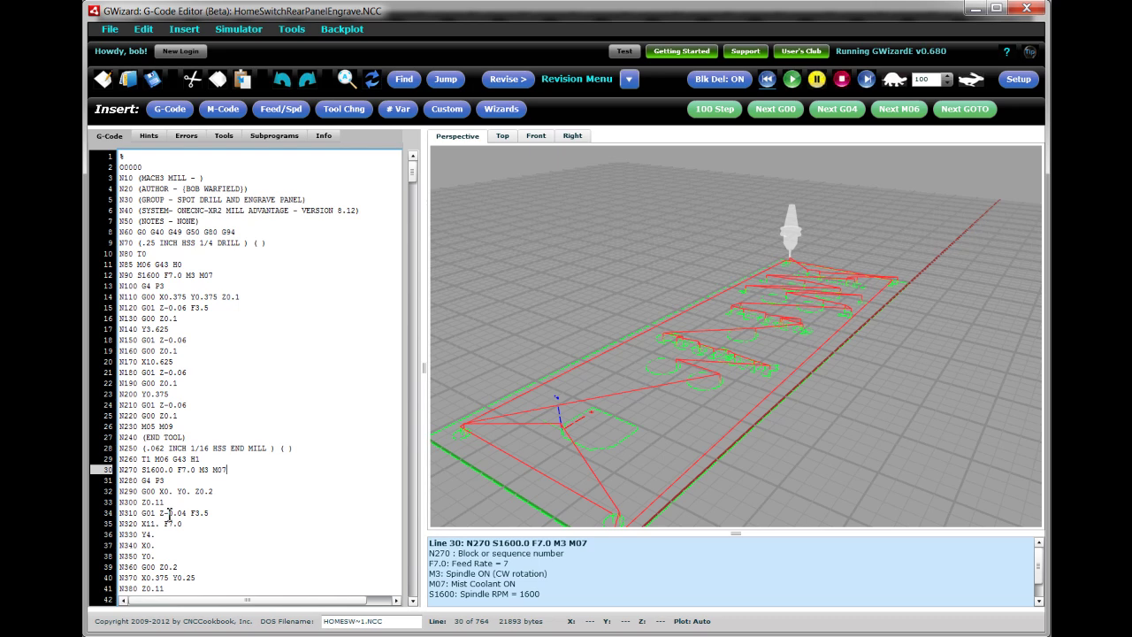
{"action": "left_click", "coordinate": [371, 81]}
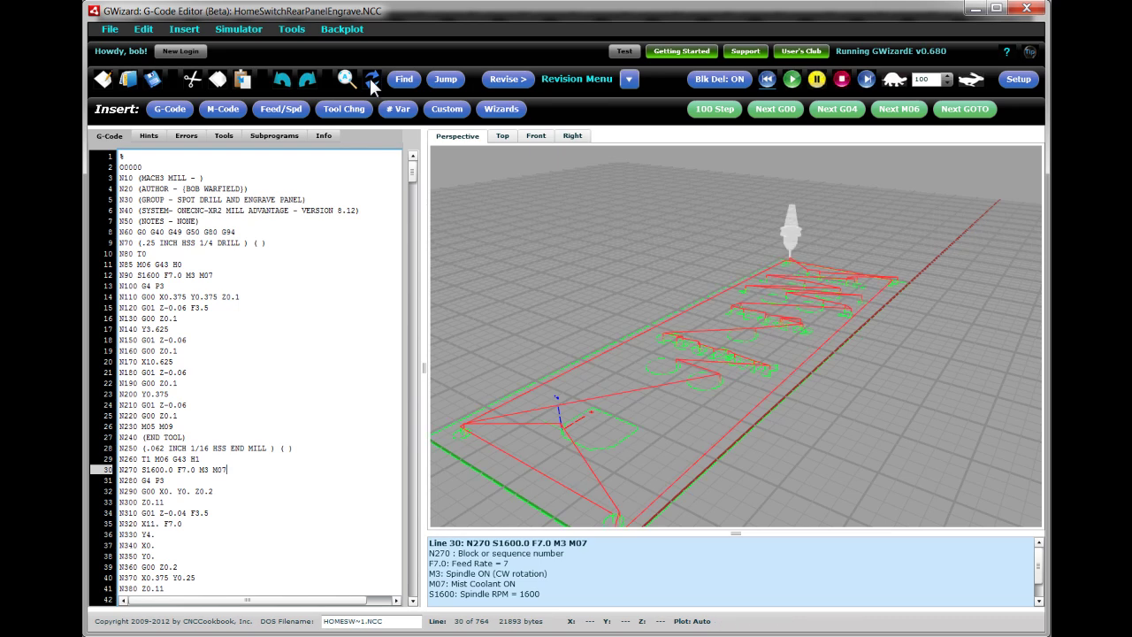